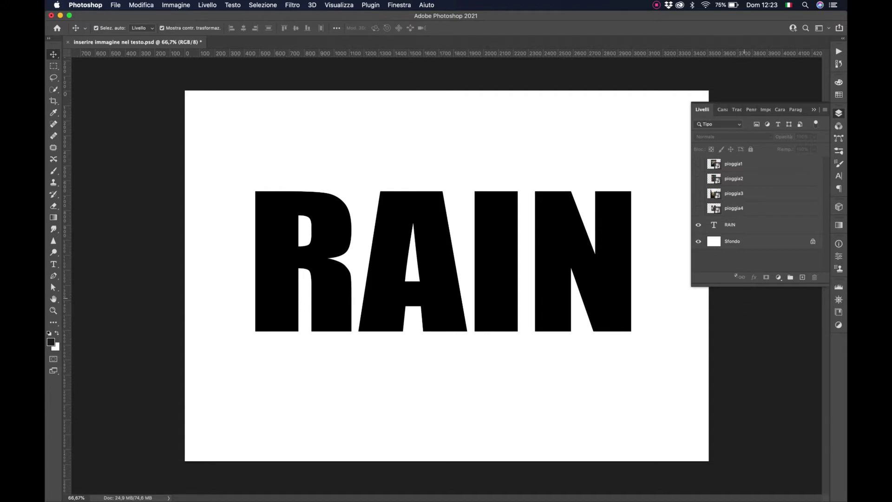
Step: Show the pioggia4, pioggia3, pioggia2 and pioggia1 photo layers above the black RAIN text
click(698, 208)
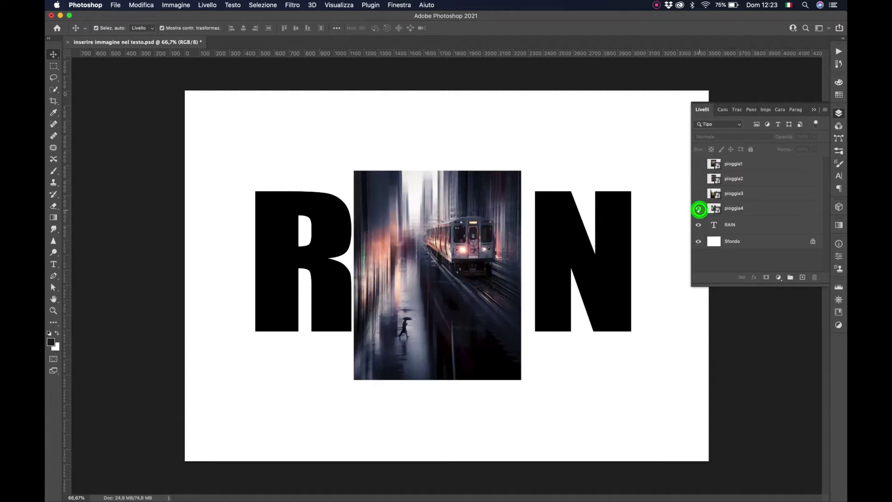
click(698, 194)
click(698, 179)
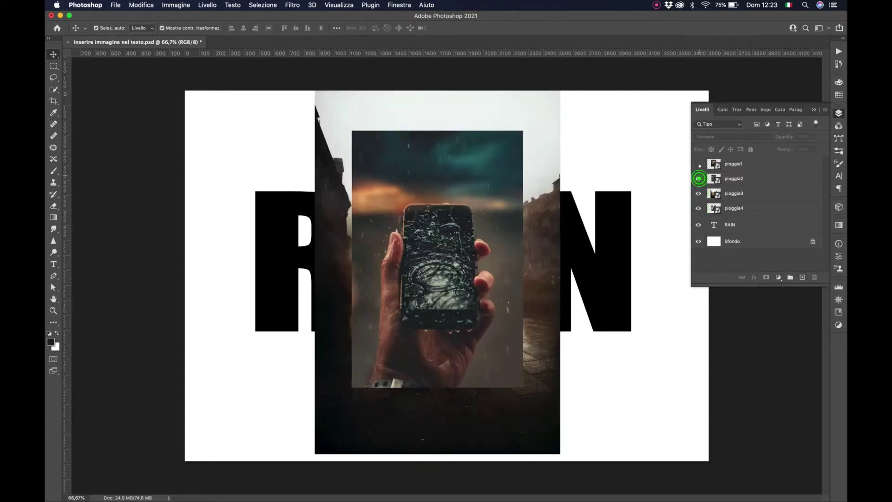
click(698, 163)
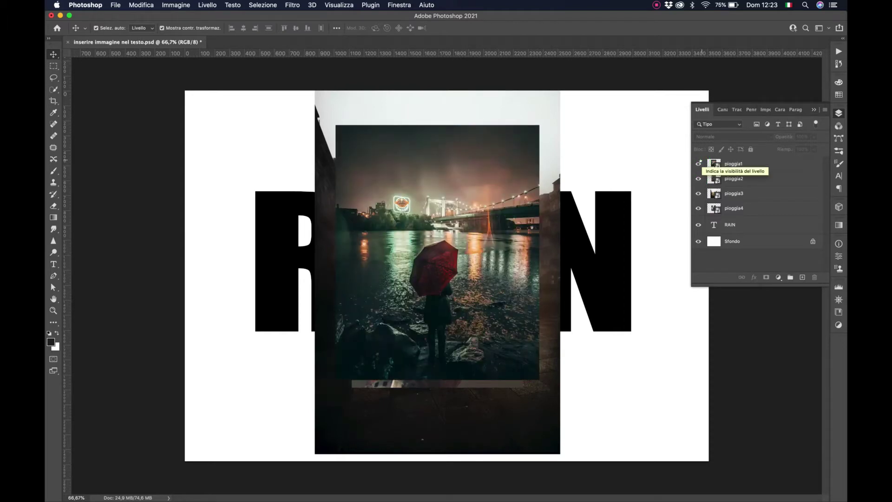
Step: Move the umbrella photo (pioggia1) over the R and the phone photo (pioggia2) toward the A
click(754, 165)
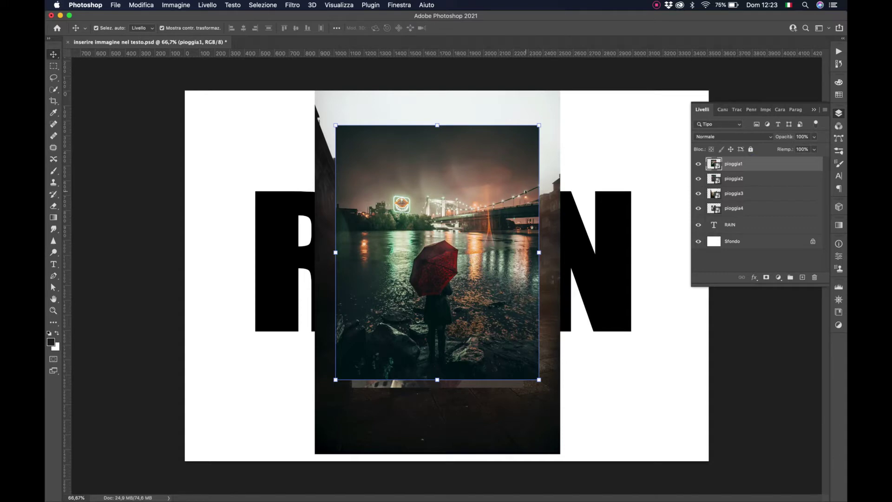
drag(524, 190, 381, 180)
click(747, 180)
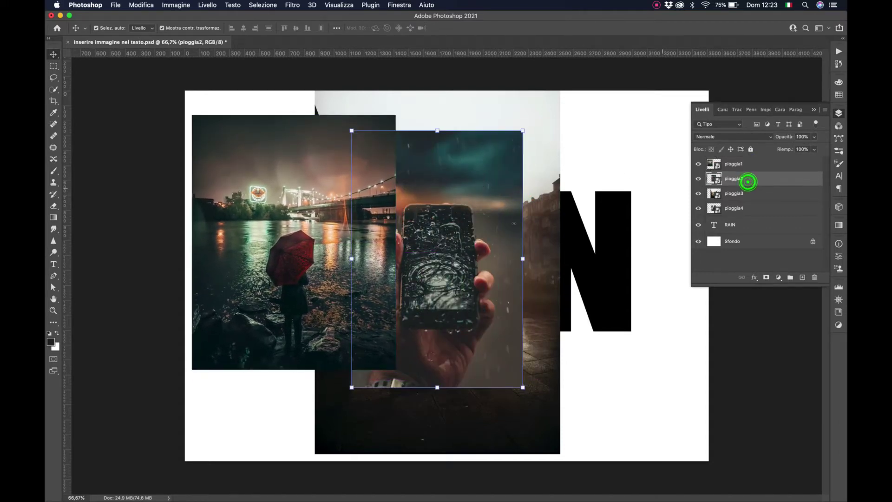
drag(471, 222, 460, 210)
Step: Position the train photo (pioggia4) over the N and the street photo (pioggia3) over the I
click(787, 195)
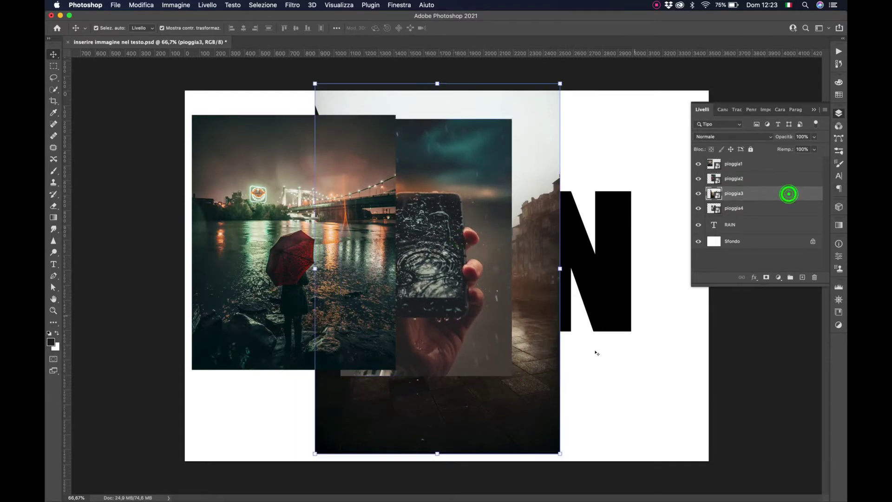
drag(558, 343, 628, 326)
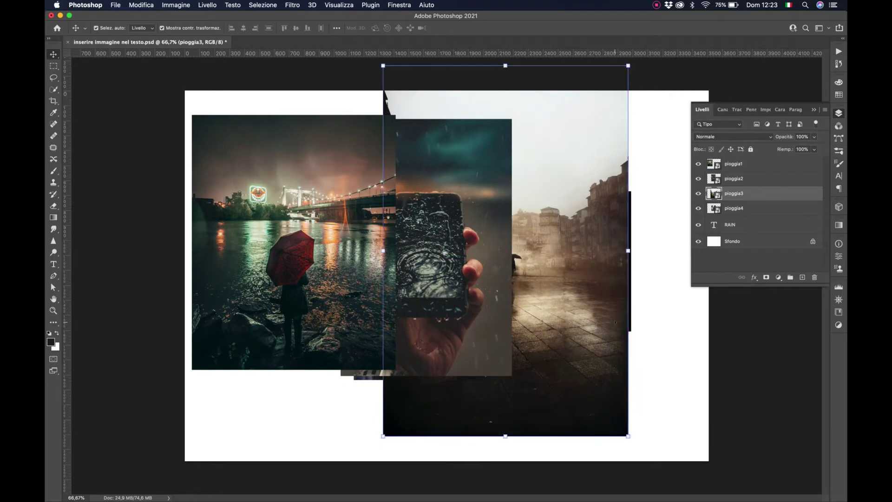
click(754, 210)
drag(514, 362, 338, 378)
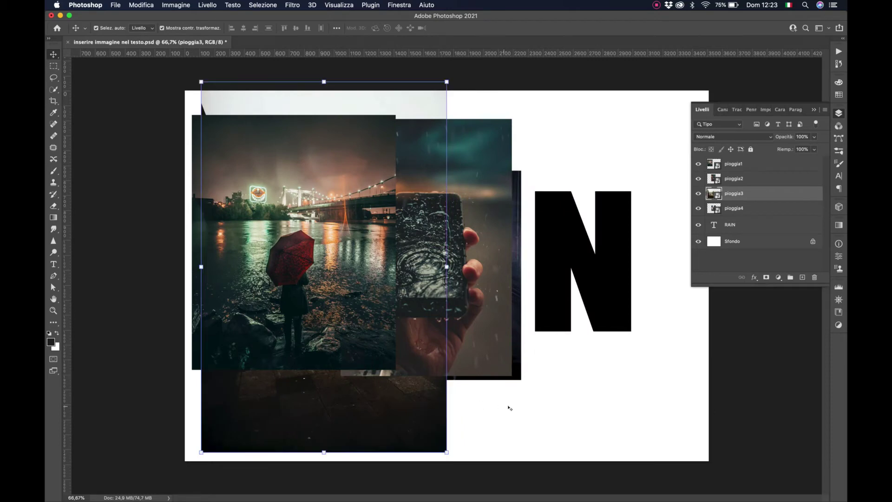
mouse_move(519, 376)
mouse_down()
mouse_move(658, 361)
mouse_move(691, 367)
mouse_up()
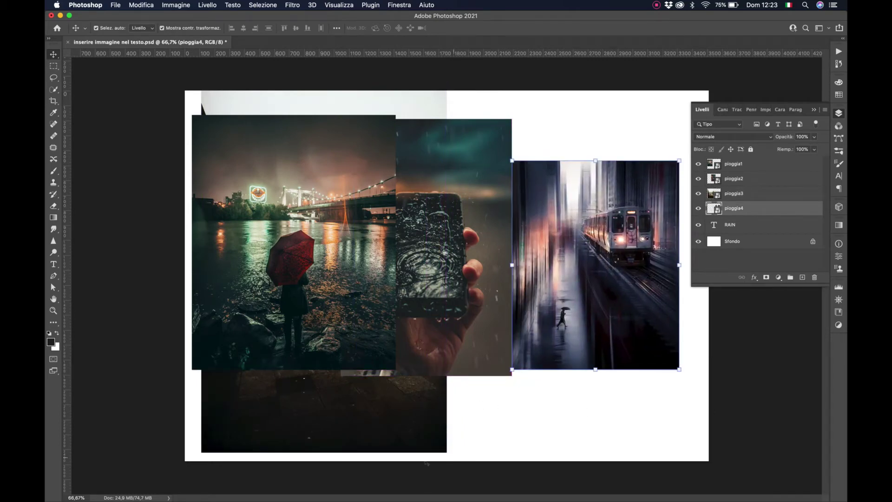
drag(413, 437, 547, 427)
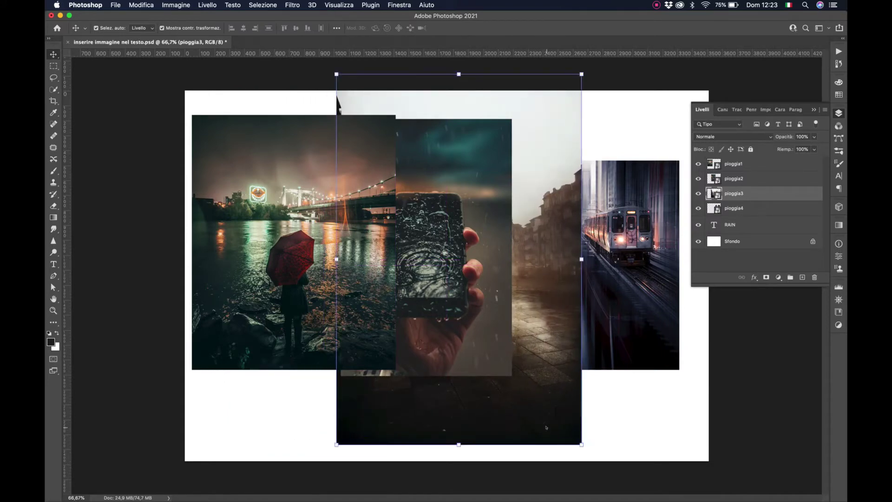
Step: Clip layers pioggia1–pioggia4 into the RAIN text with Crea maschera di ritaglio
click(785, 168)
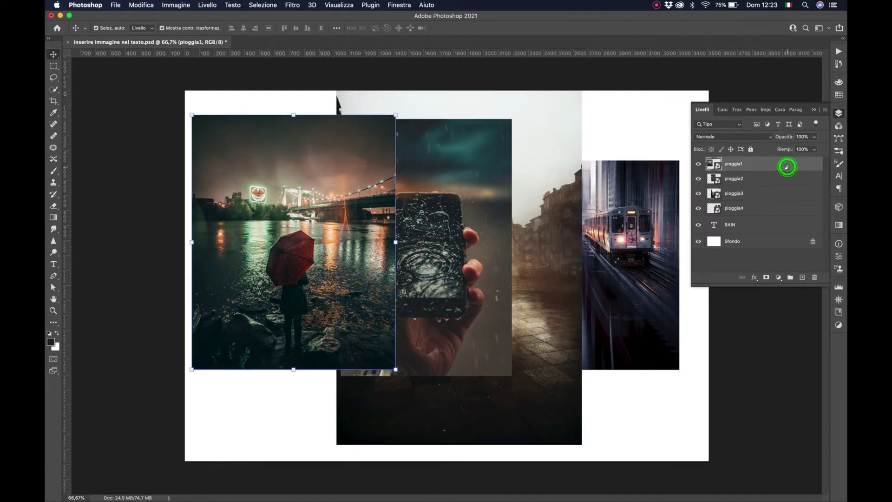
shift+click(777, 177)
shift+click(768, 192)
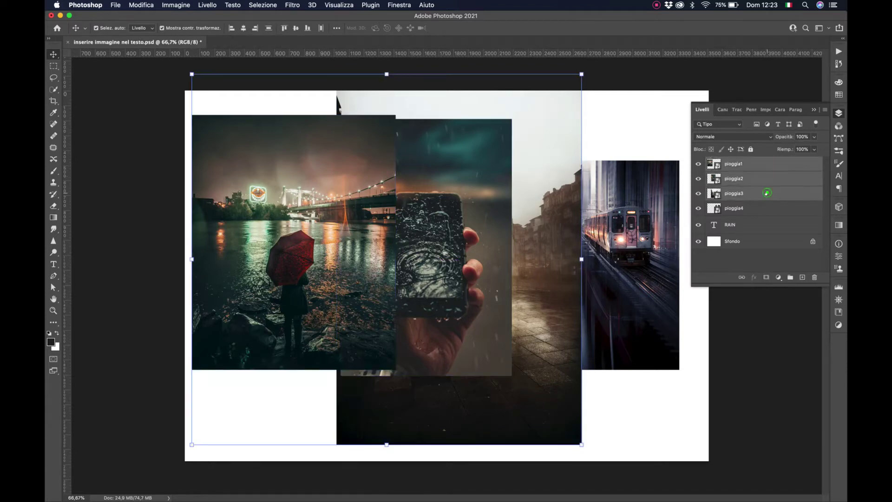
shift+click(763, 209)
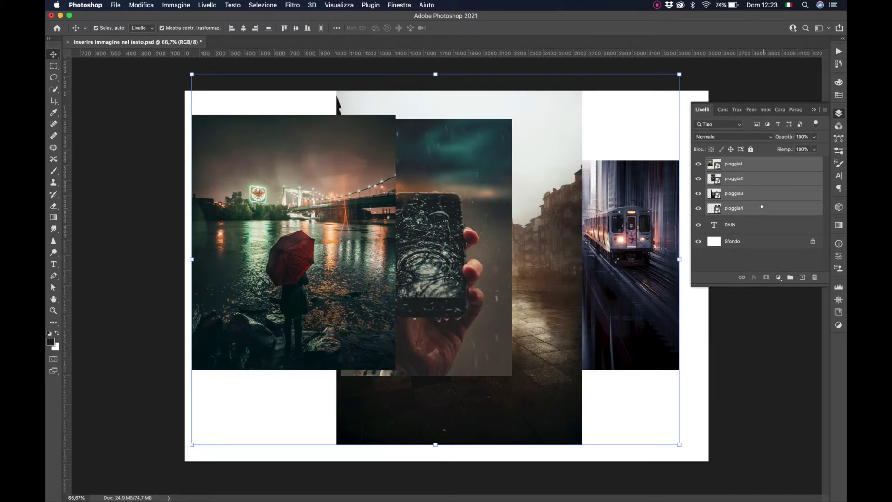
right_click(789, 164)
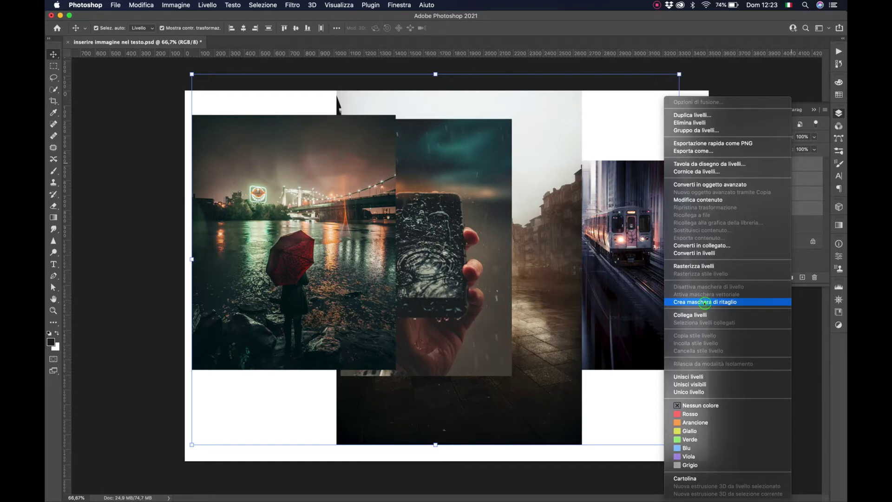
click(705, 302)
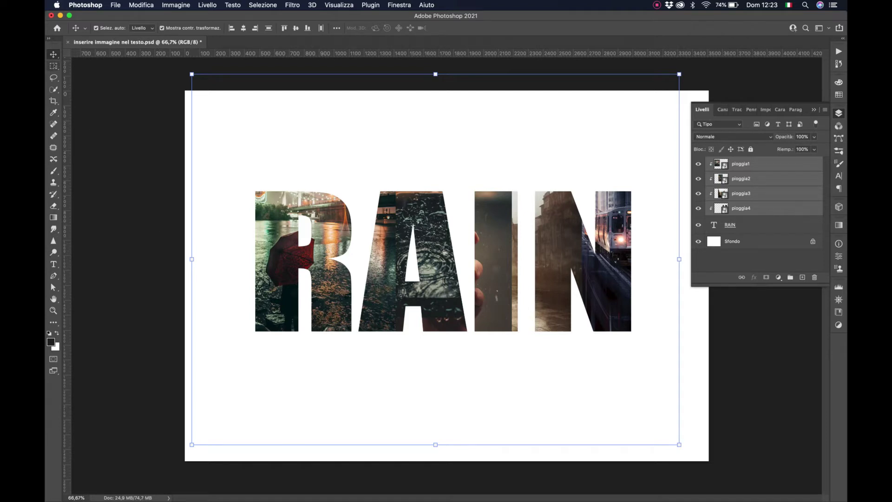
Step: Add a layer mask to pioggia1 from a rectangular selection around the R
click(54, 65)
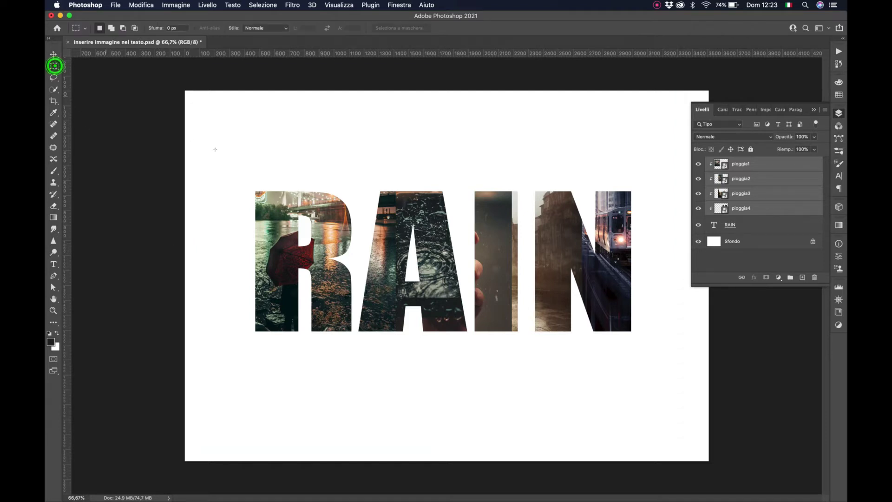
click(241, 157)
drag(247, 182, 353, 334)
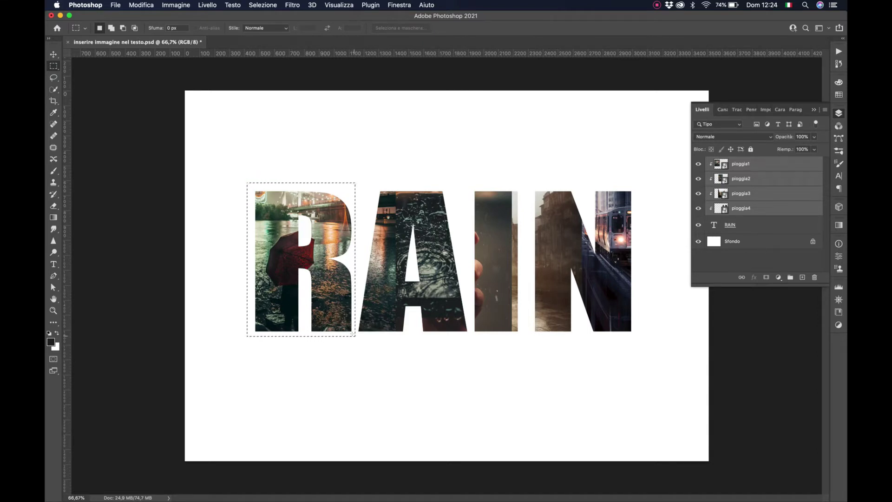
click(760, 208)
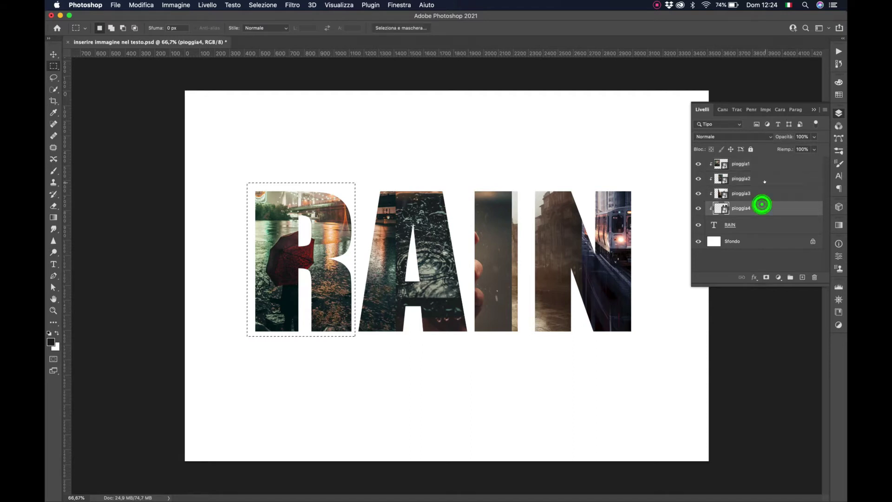
click(762, 164)
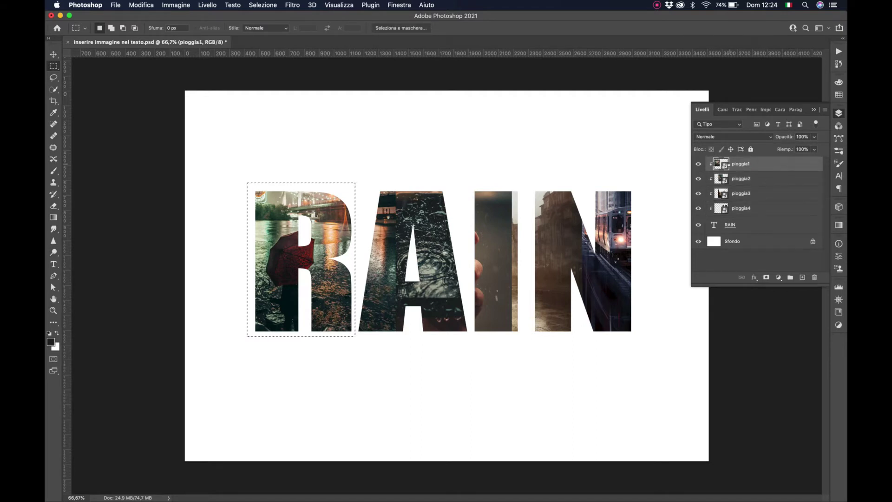
click(767, 277)
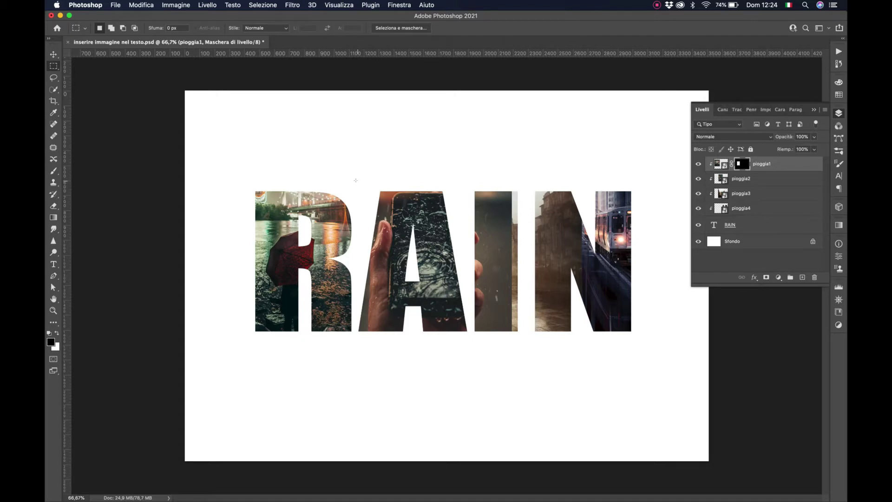
Step: Mask pioggia2 to a rectangle around the A, then select a rectangle around the I
drag(357, 182, 447, 345)
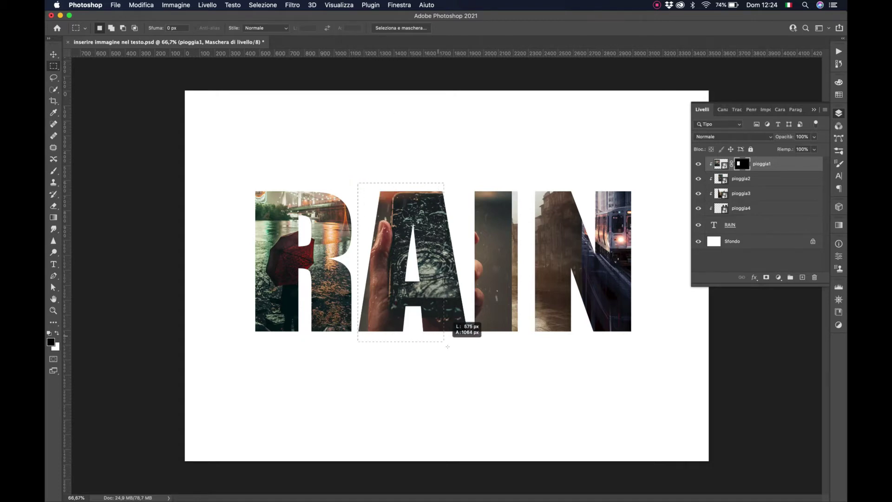
mouse_move(447, 346)
mouse_down()
mouse_move(439, 334)
mouse_move(469, 339)
mouse_up()
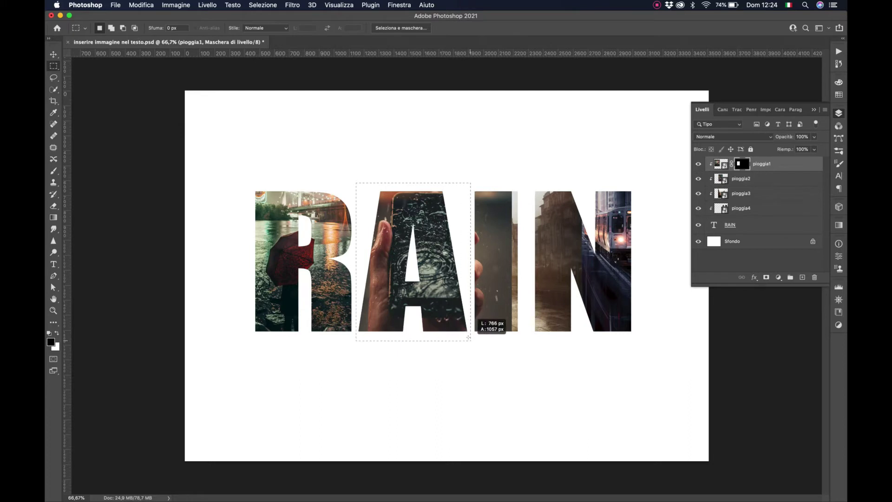
click(744, 178)
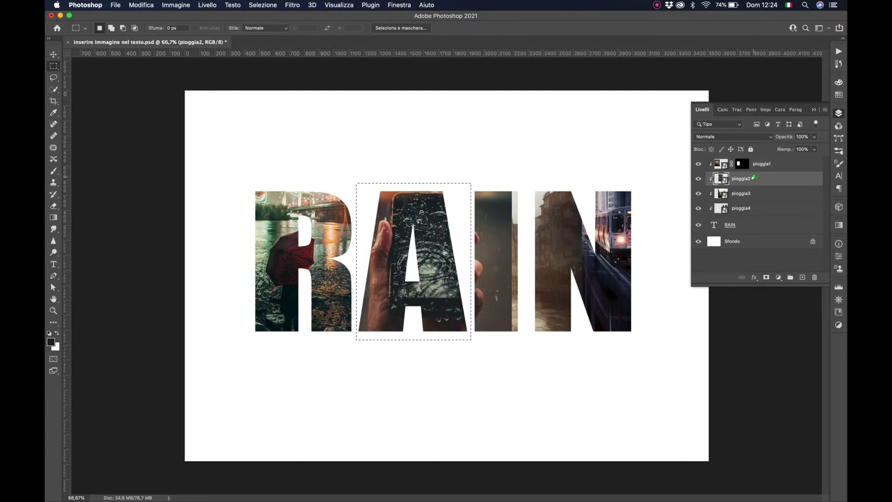
click(766, 276)
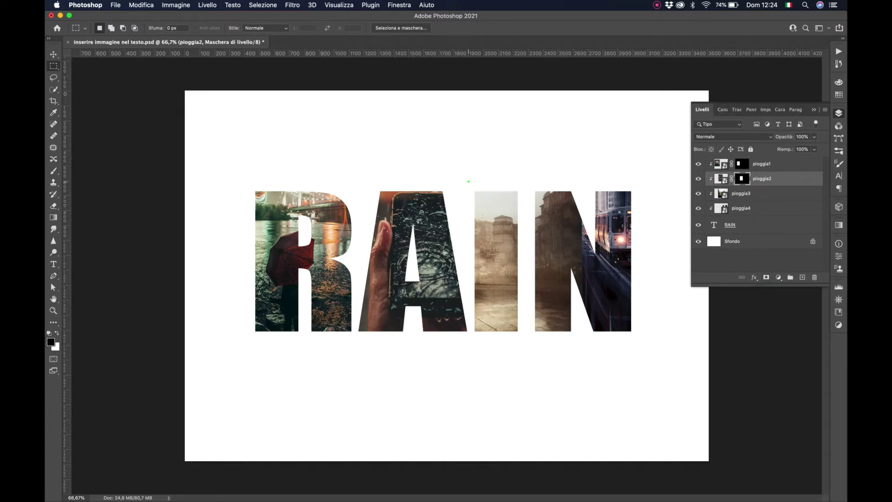
drag(468, 181, 523, 335)
Step: Mask pioggia3 to the I selection and pioggia4 to a rectangle around the N
click(748, 194)
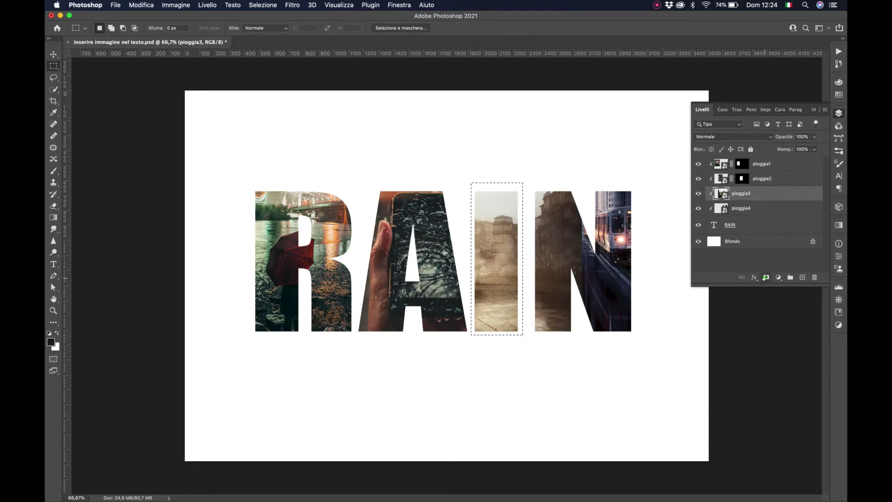
click(766, 278)
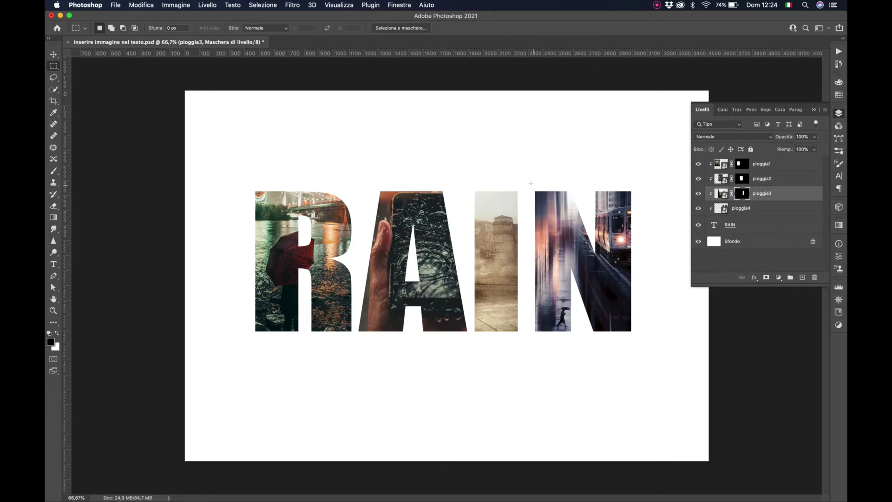
drag(533, 186, 636, 337)
click(756, 209)
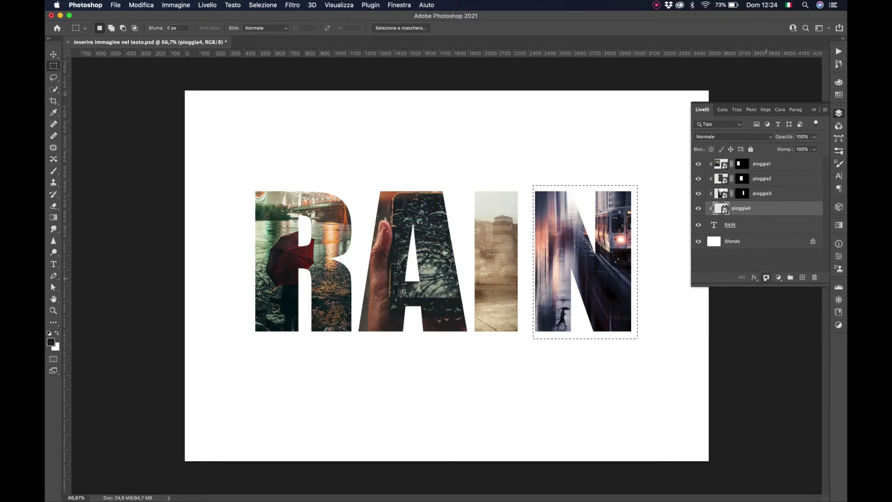
click(766, 278)
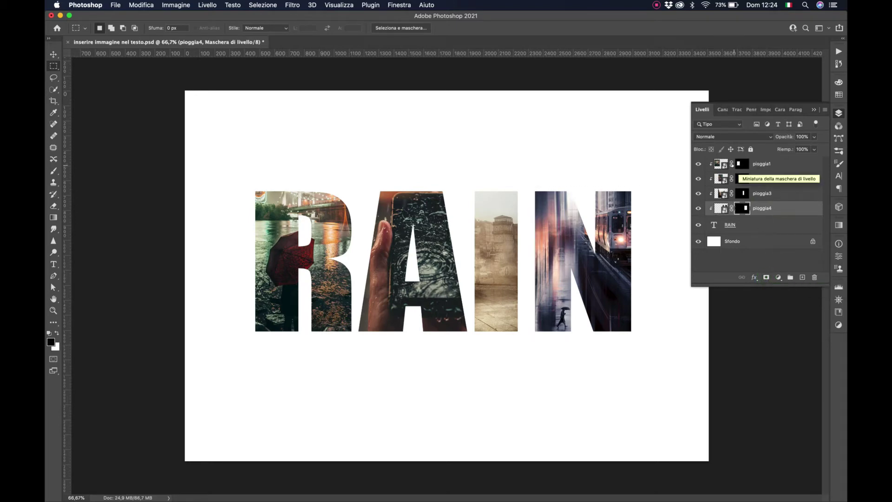
Step: Unlink the photos from their layer masks on all four pioggia layers
click(731, 164)
click(731, 178)
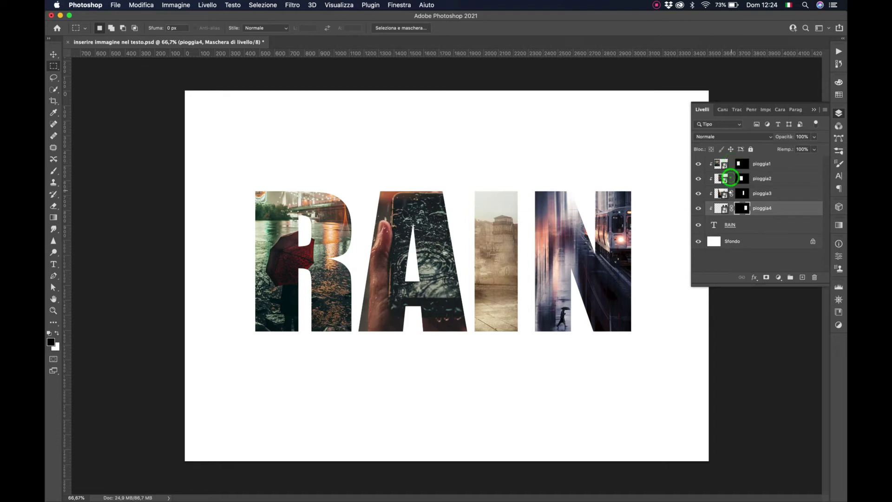
click(731, 208)
Step: Move the umbrella photo up inside the R so the red-umbrella figure shows
click(721, 163)
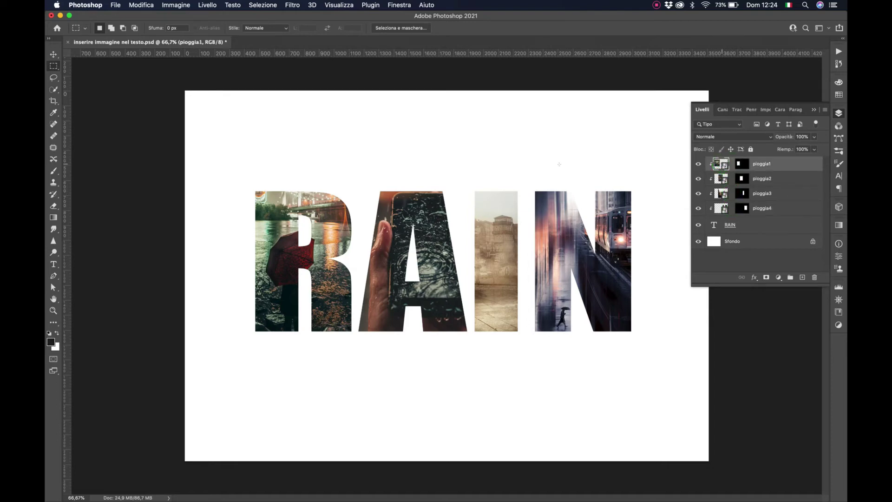
click(53, 54)
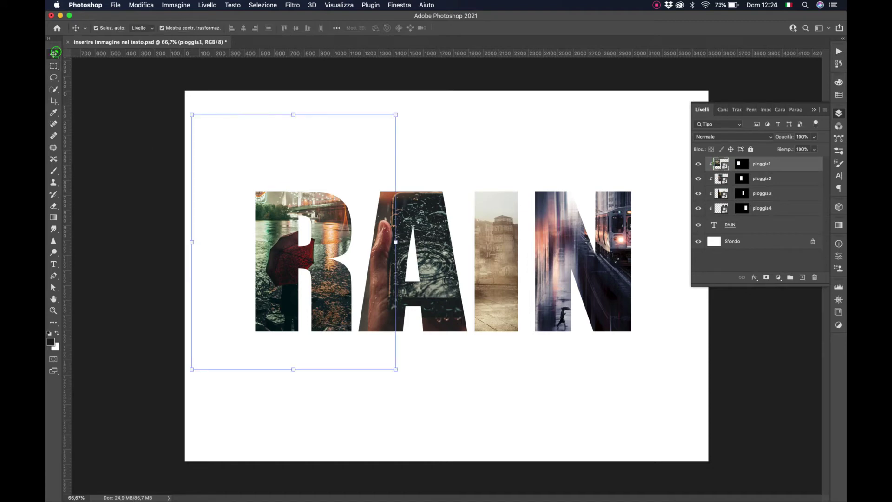
mouse_move(335, 234)
mouse_down()
mouse_move(317, 202)
mouse_move(424, 205)
mouse_up()
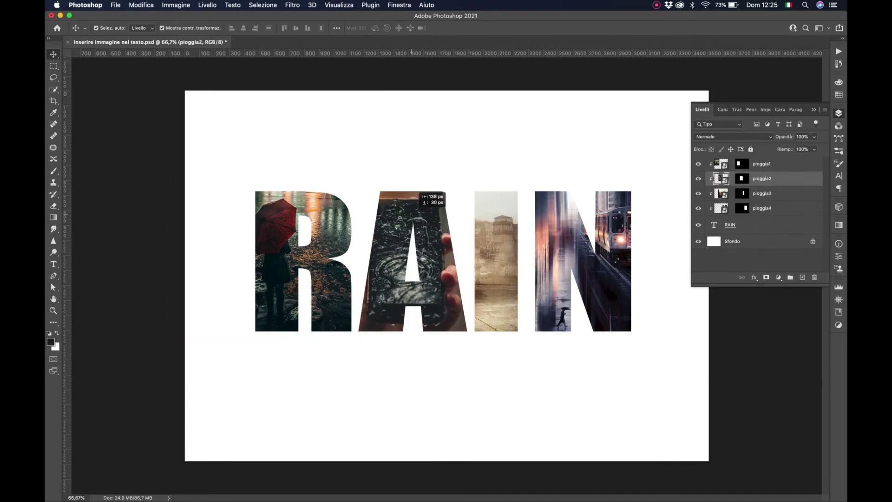
Step: Scale the phone photo to about 19.7% and recentre it so the hand fills the A
drag(415, 189, 436, 195)
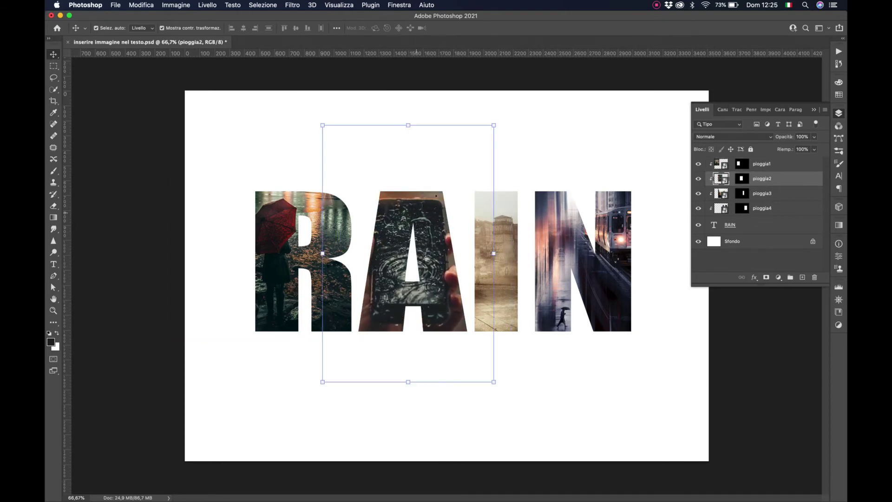
drag(493, 125, 445, 164)
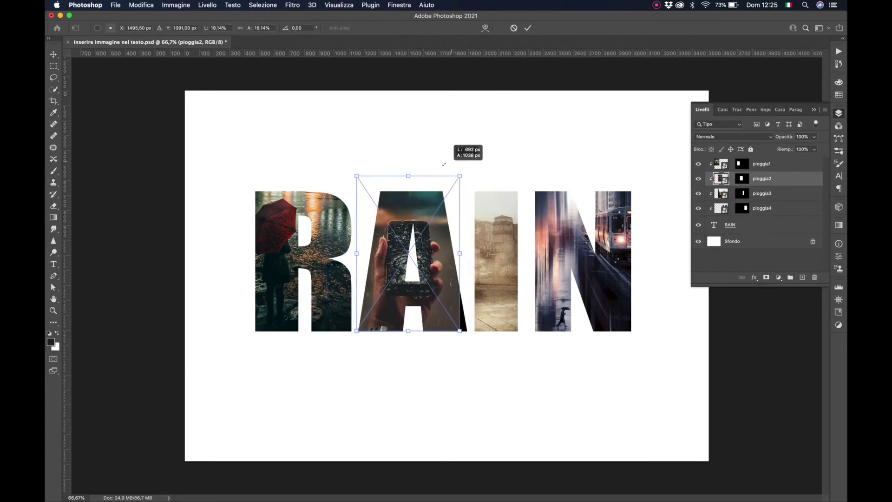
mouse_move(428, 241)
mouse_down()
mouse_move(433, 231)
mouse_move(432, 248)
mouse_up()
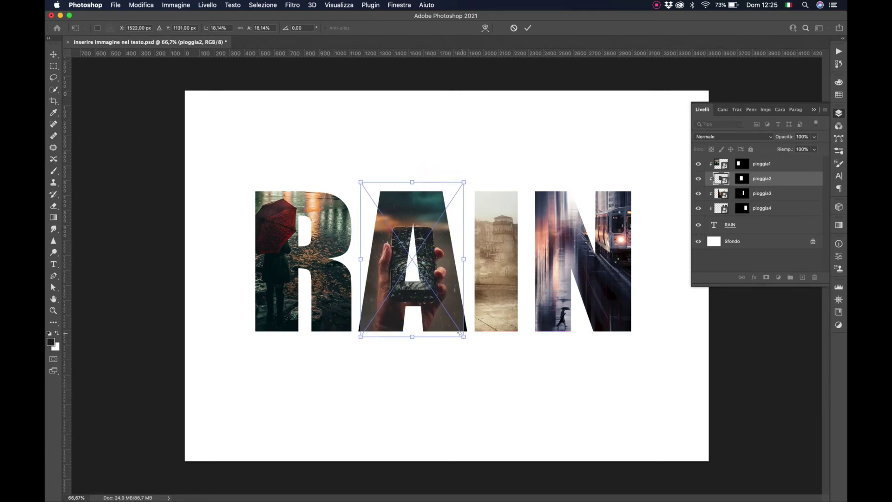
drag(461, 335, 466, 340)
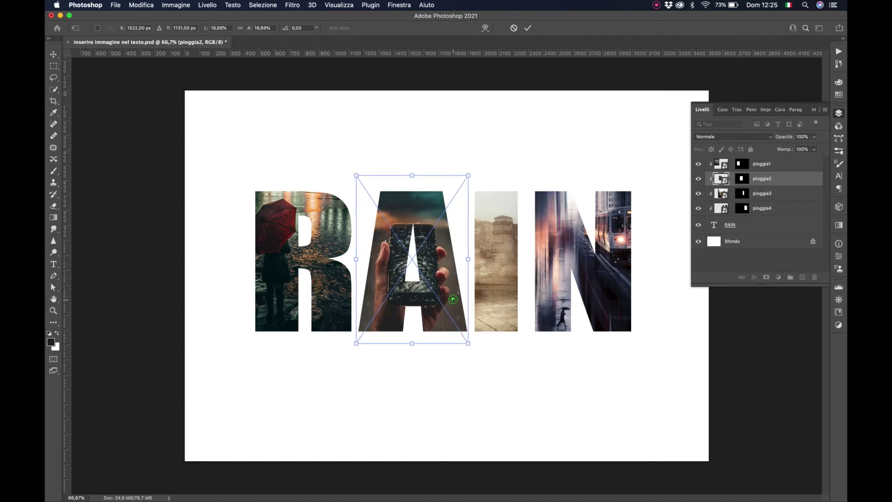
drag(453, 299, 453, 296)
key(Return)
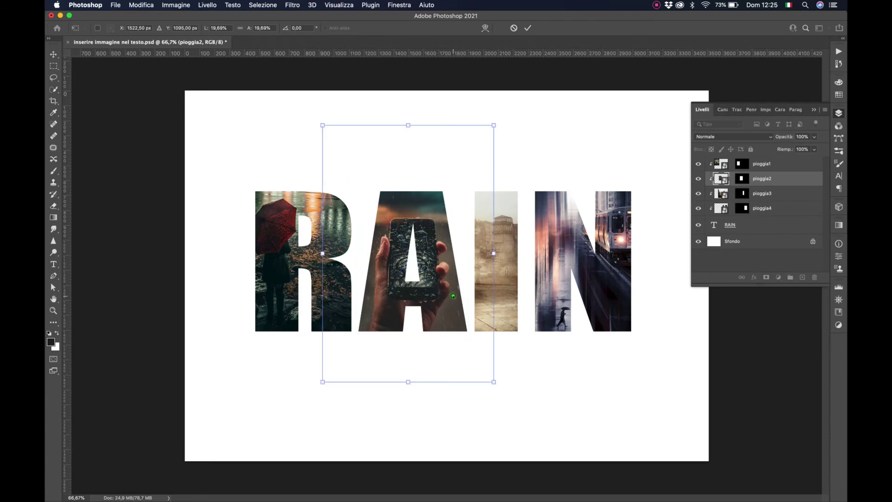
Step: Reposition the umbrella-walker photo inside the I and the train photo inside the N
click(497, 279)
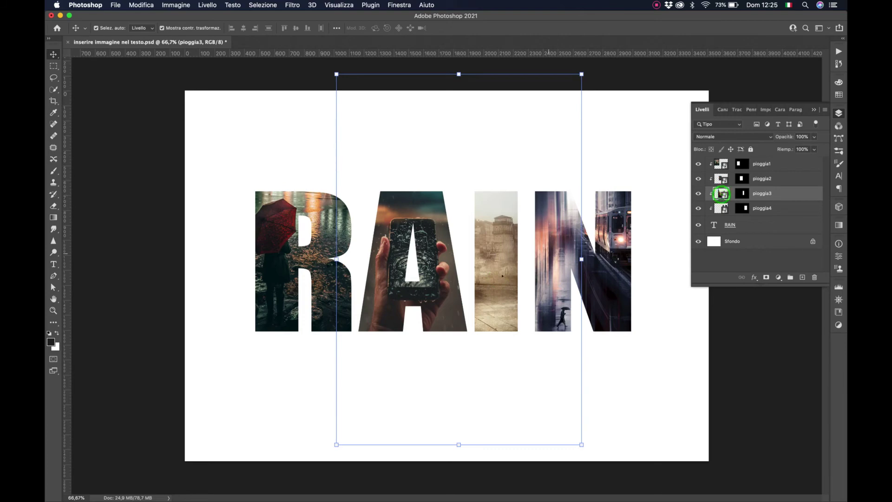
drag(469, 239, 522, 264)
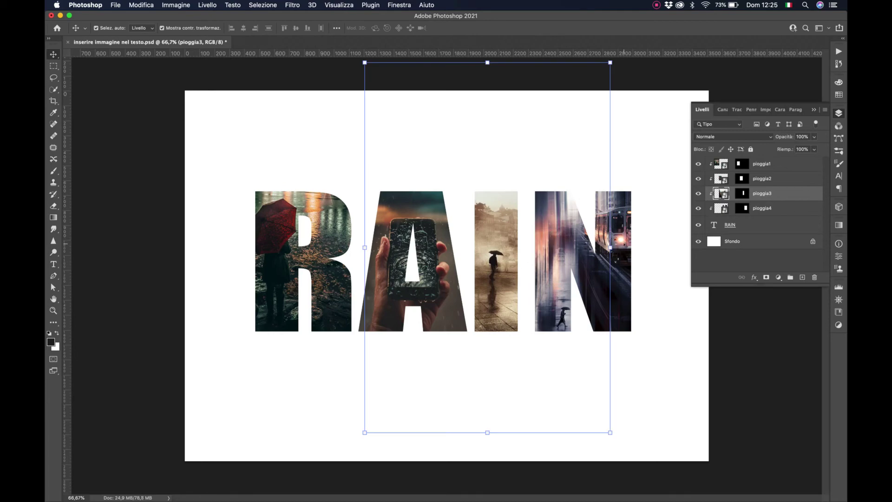
drag(621, 243, 621, 215)
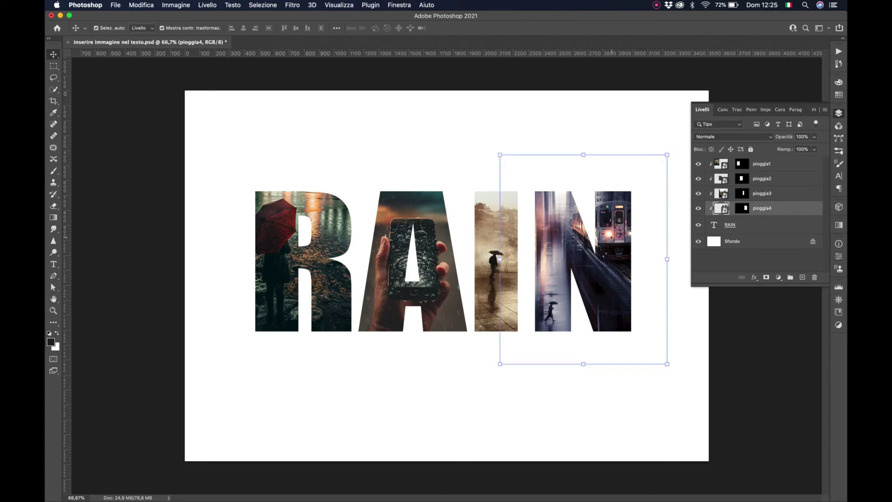
click(482, 149)
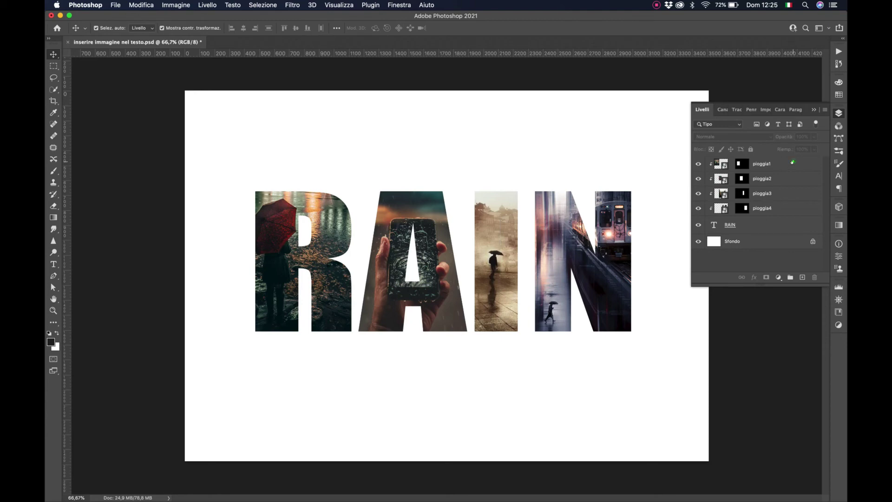
click(793, 162)
Step: Add a Curves adjustment layer, Curve 1, with an S-curve brightening the letter photos
click(778, 277)
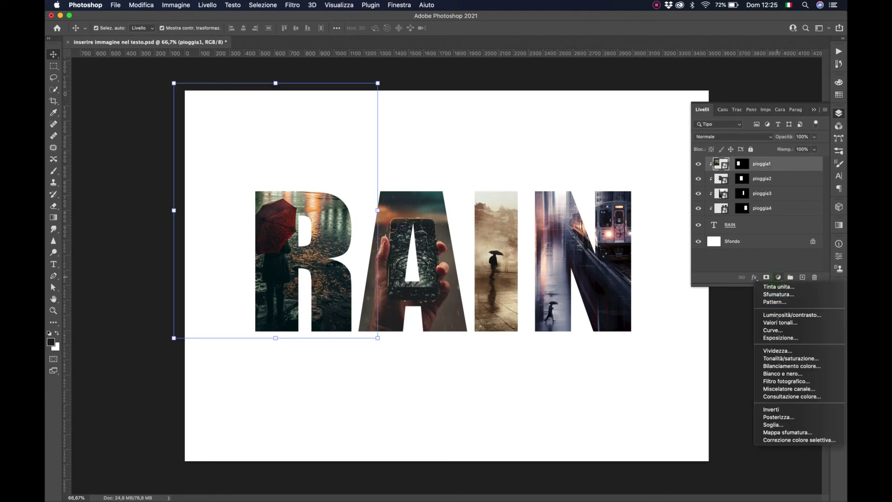
click(773, 329)
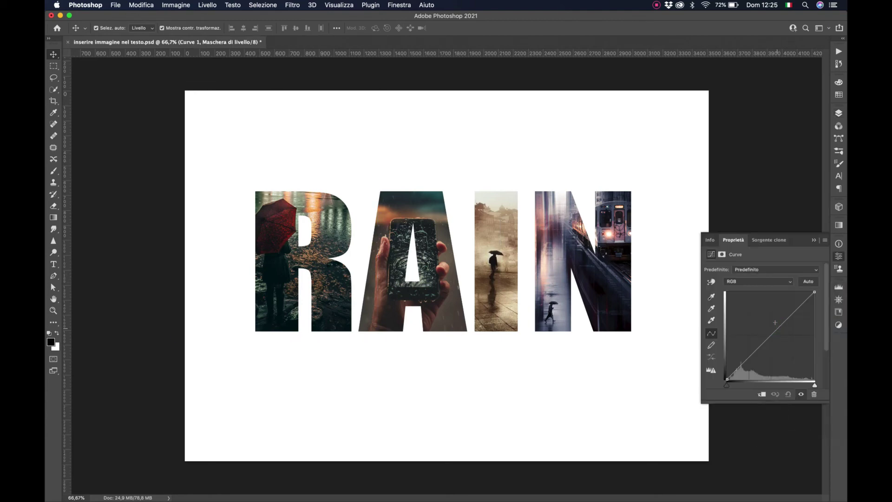
drag(774, 330, 774, 321)
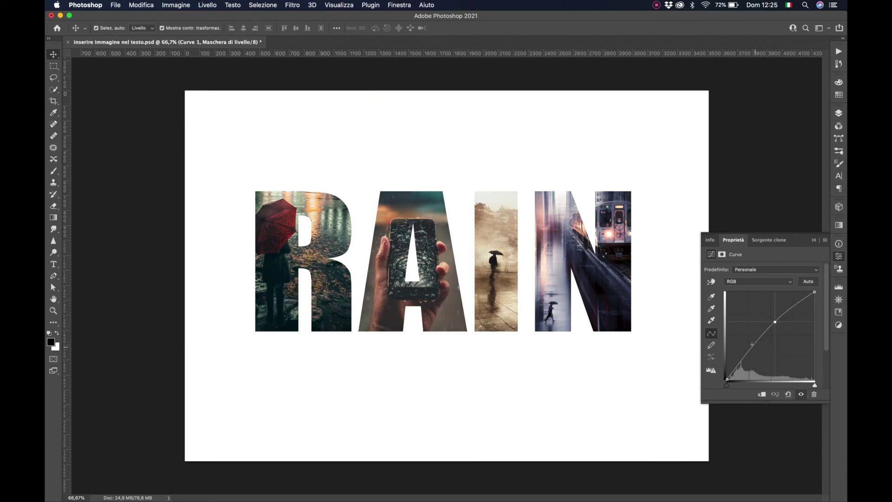
mouse_move(748, 348)
mouse_down()
mouse_move(753, 360)
mouse_move(748, 352)
mouse_up()
drag(774, 319, 781, 314)
click(839, 113)
Step: Toggle Curve 1 off and on to compare, then solo the RAIN text and restore all photo layers
click(698, 165)
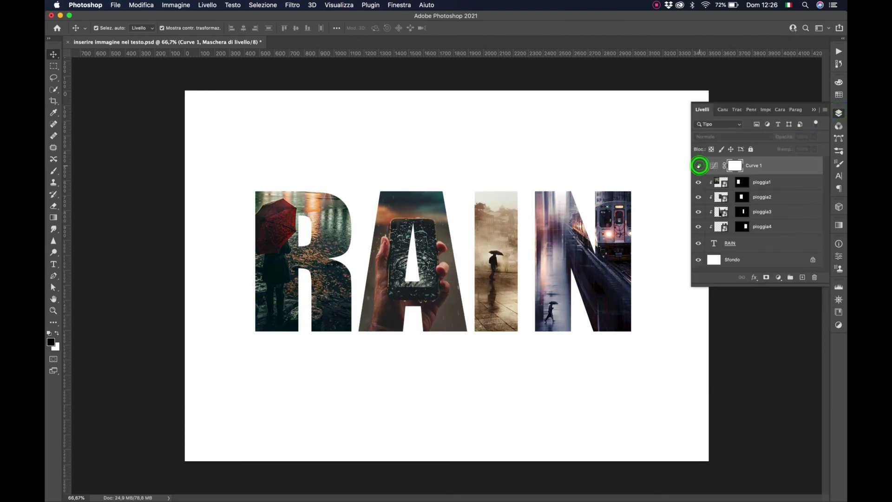
click(699, 165)
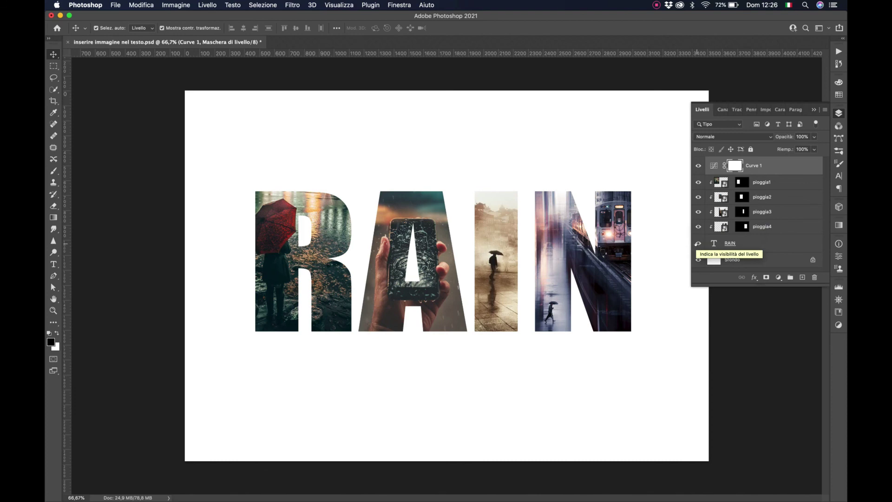
alt+click(697, 243)
alt+click(697, 243)
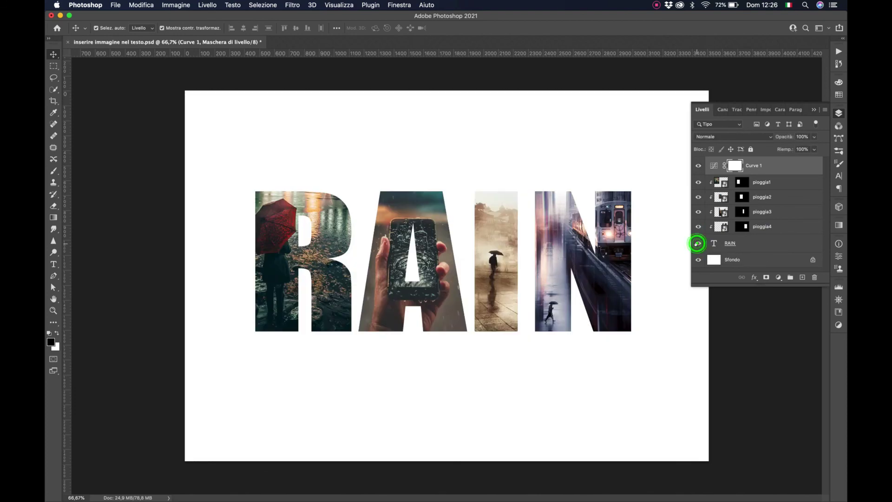
alt+click(697, 243)
alt+click(697, 243)
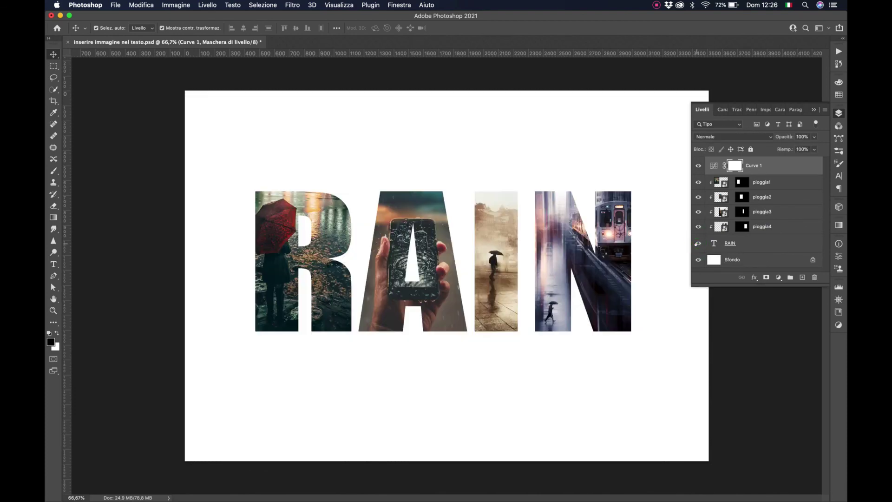